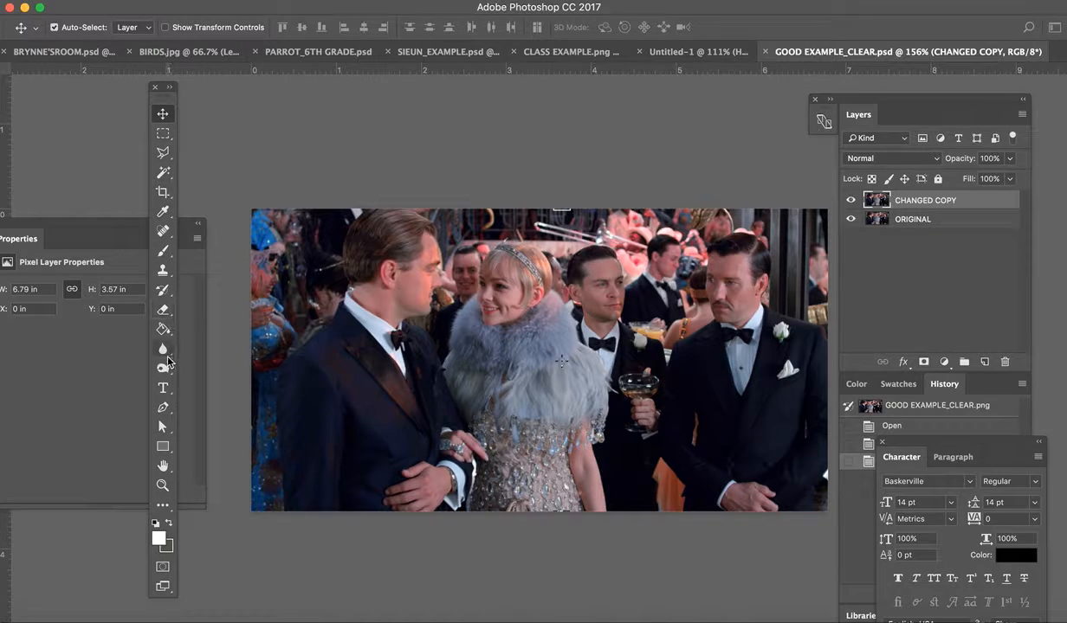
- Activate the Dodge tool and bring up the document's History list
click(163, 372)
click(163, 371)
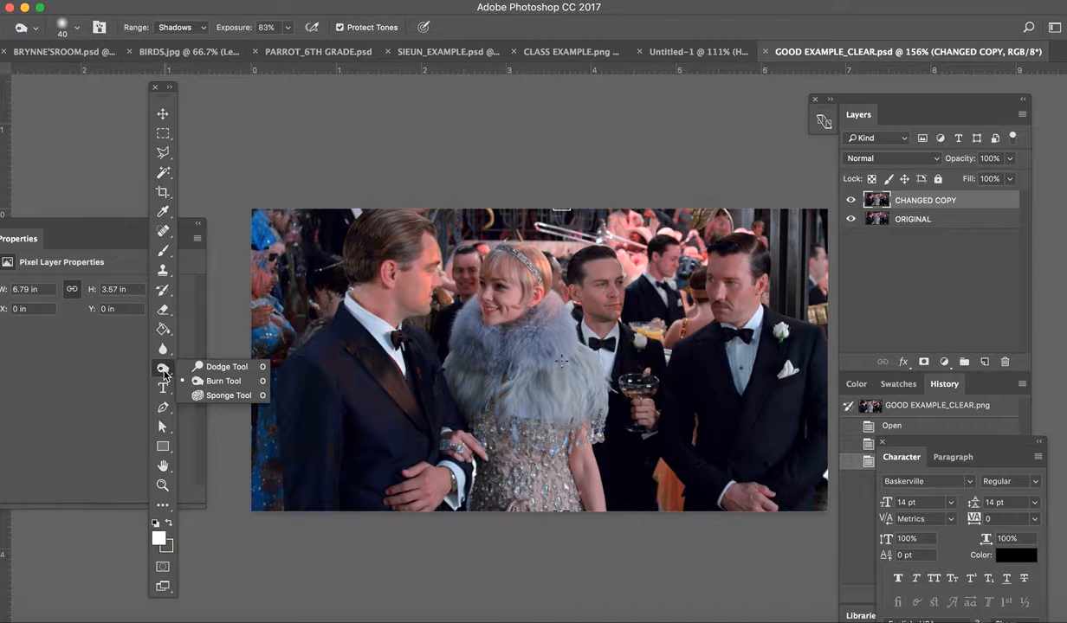
click(225, 367)
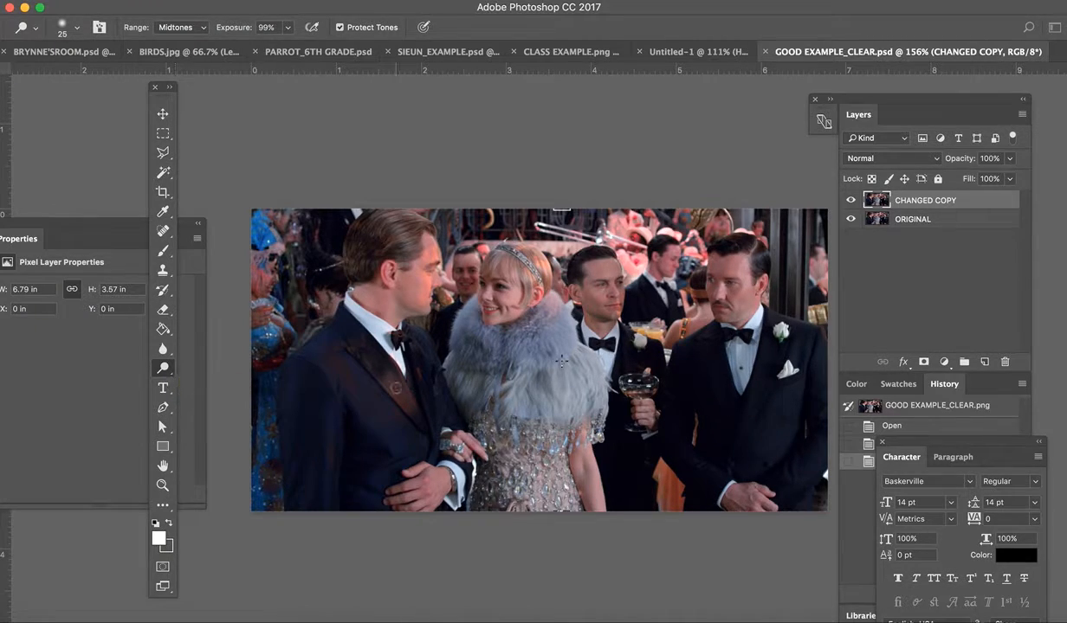
click(942, 383)
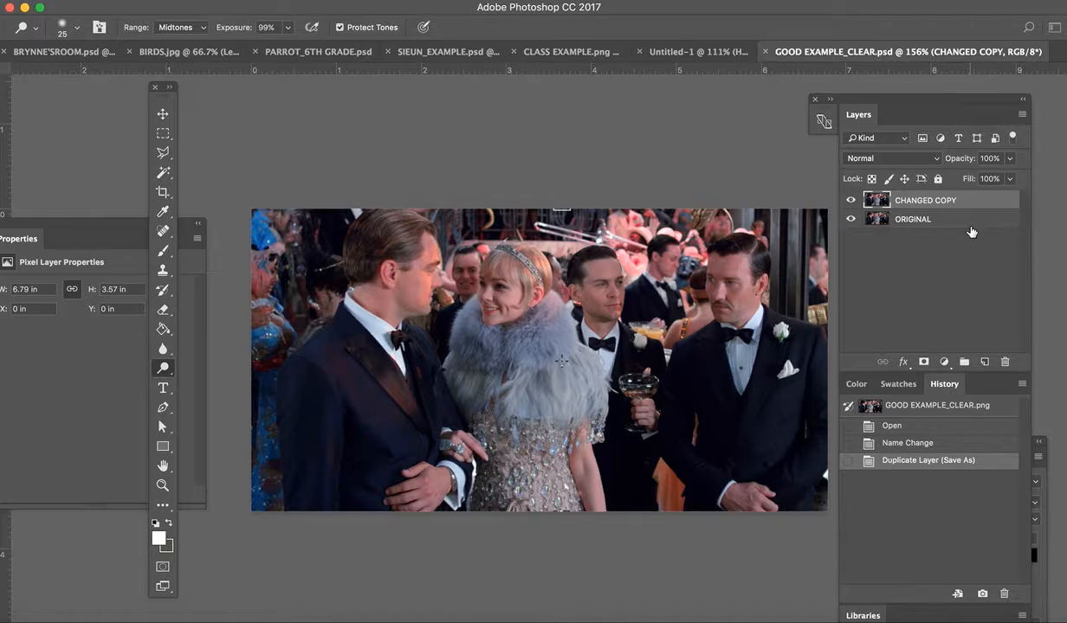
- Duplicate the CHANGED COPY layer and rename the duplicate DODGE.BURN.SPONGE
click(1022, 115)
click(987, 157)
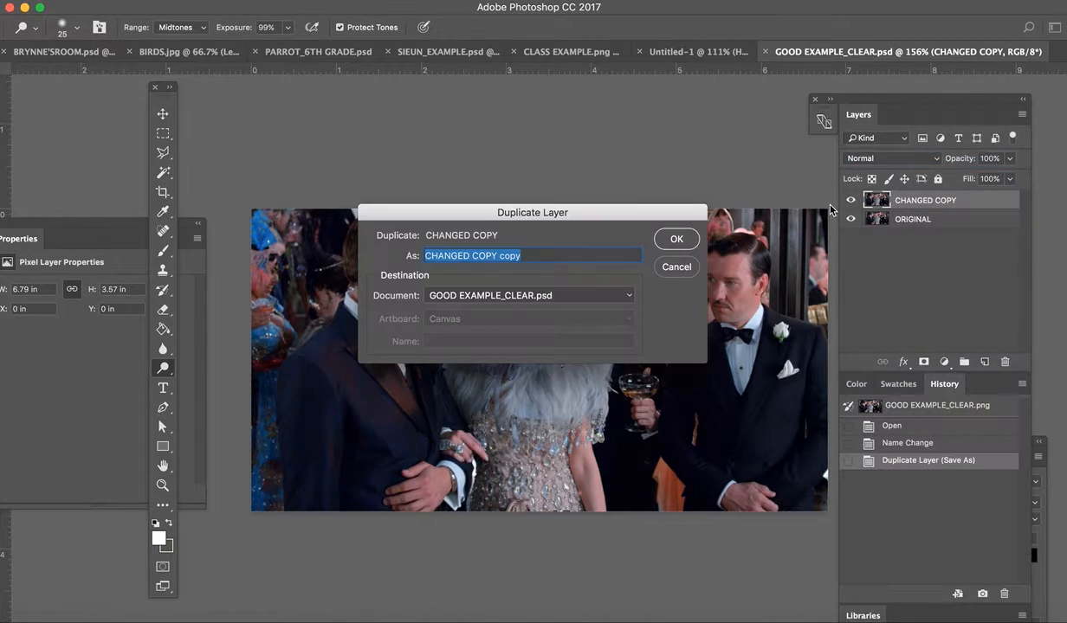
click(674, 238)
double_click(933, 201)
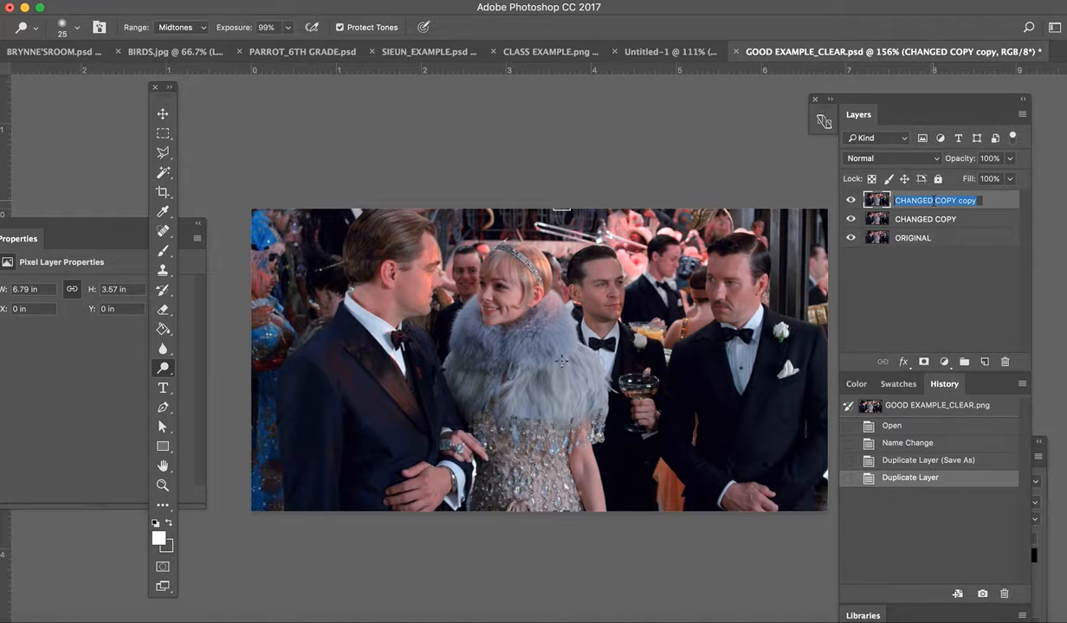
text(DODGE)
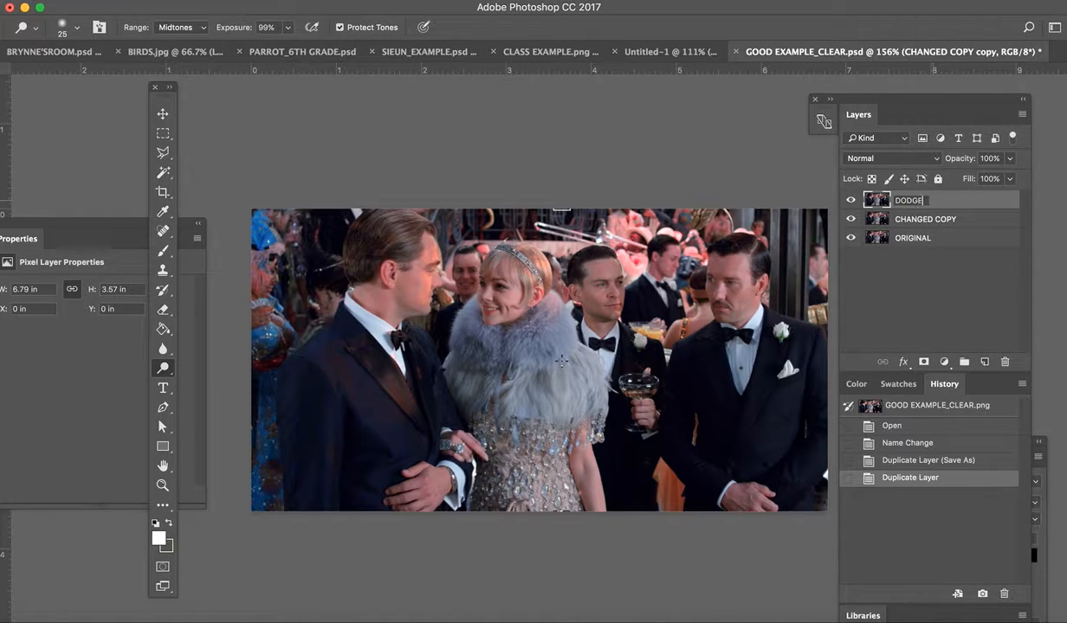
text(.BURN.SPONGE)
key(Return)
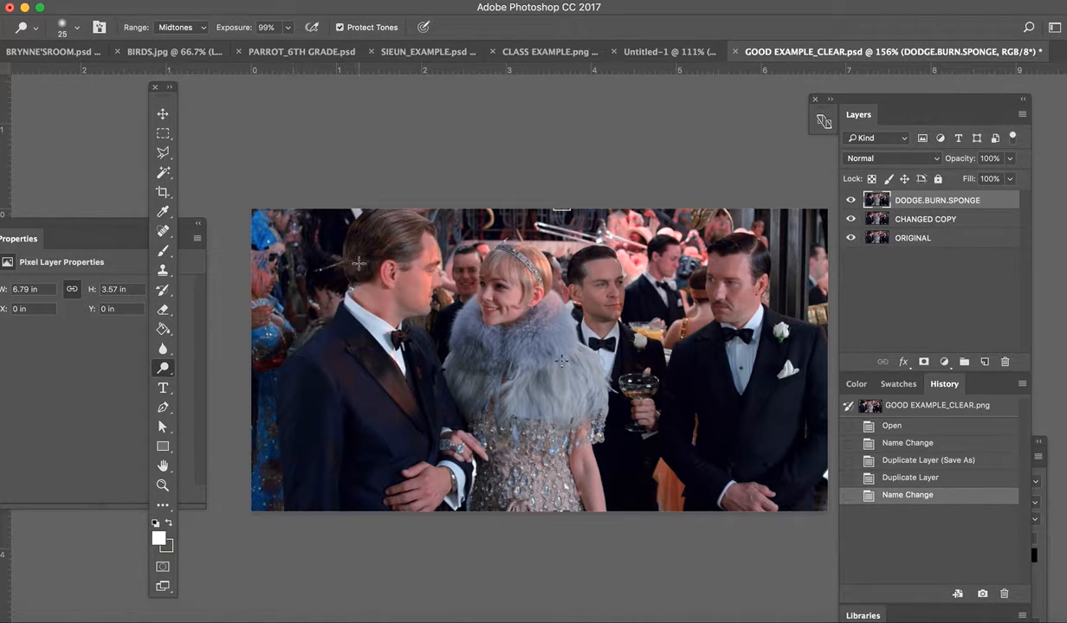
- Dodge the midtones of the foreground man's hand with two dabs, using brush sizes of 45 and 30
key(bracketright)
key(bracketright)
key(bracketright)
key(bracketright)
key(bracketright)
key(bracketright)
click(189, 30)
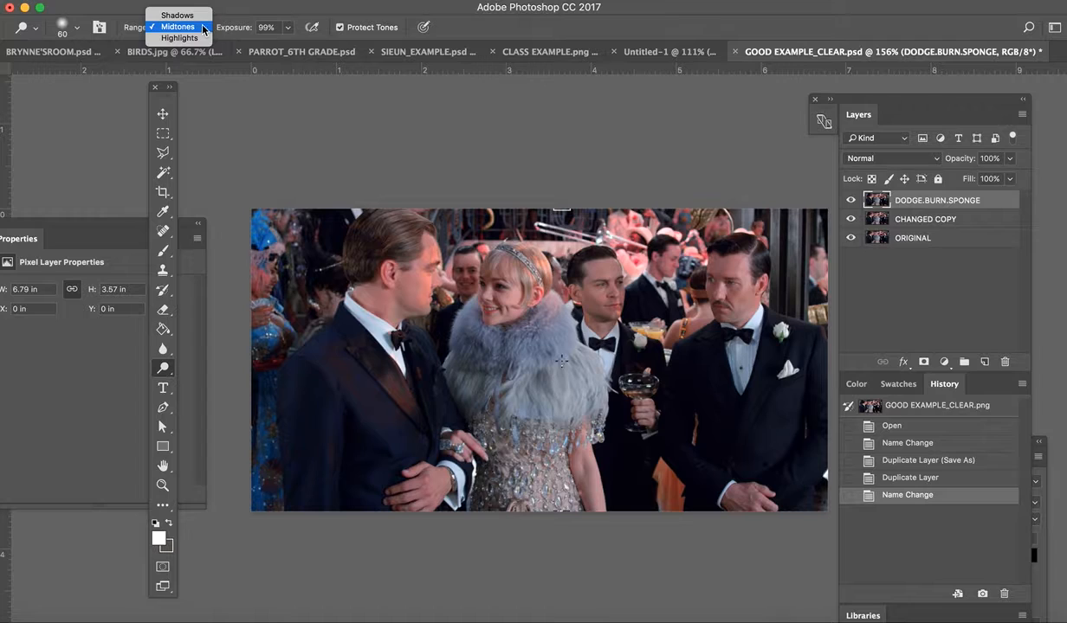
click(187, 27)
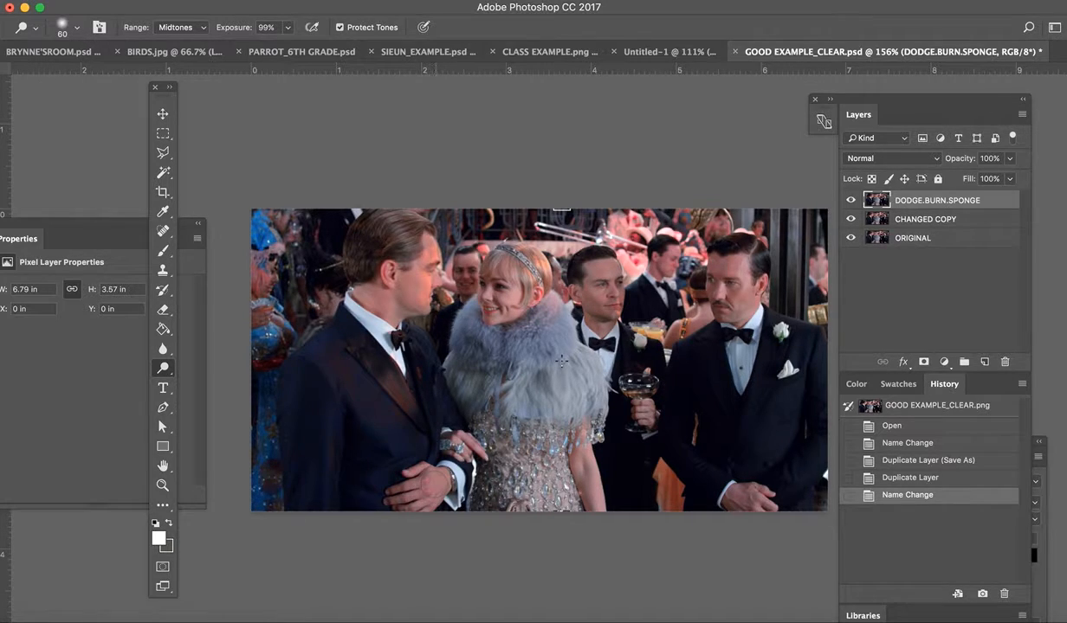
key(bracketleft)
key(bracketleft)
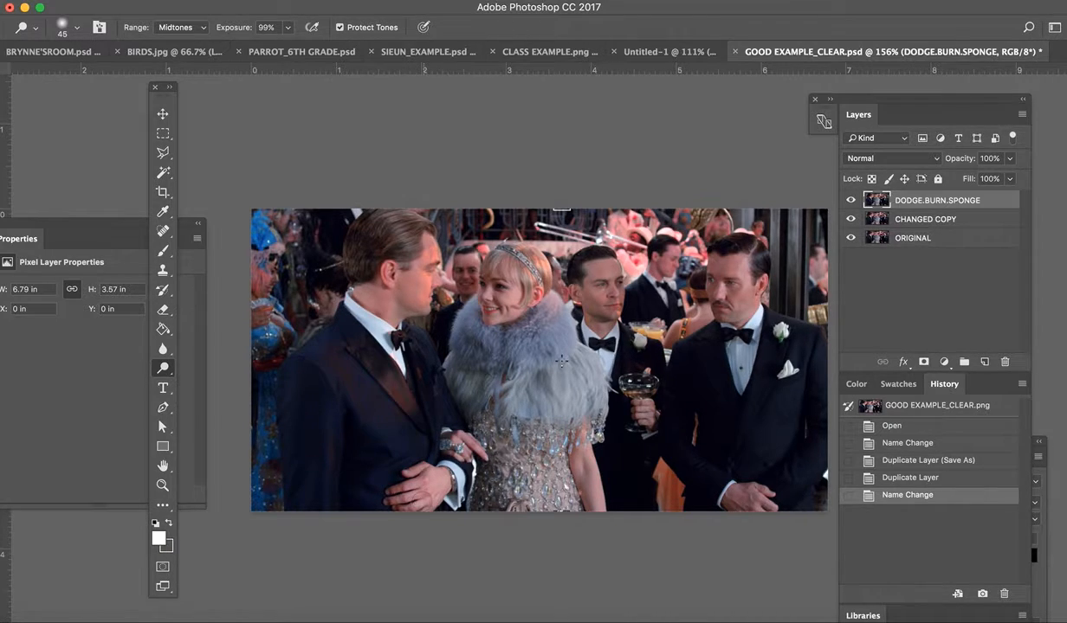
click(399, 489)
key(bracketleft)
key(bracketleft)
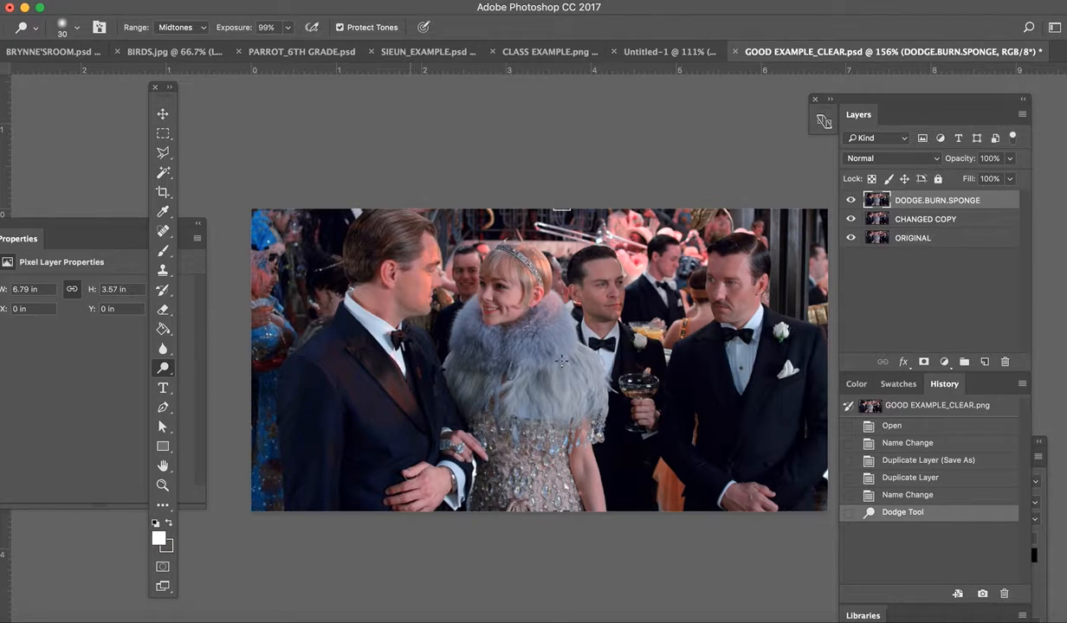
click(394, 457)
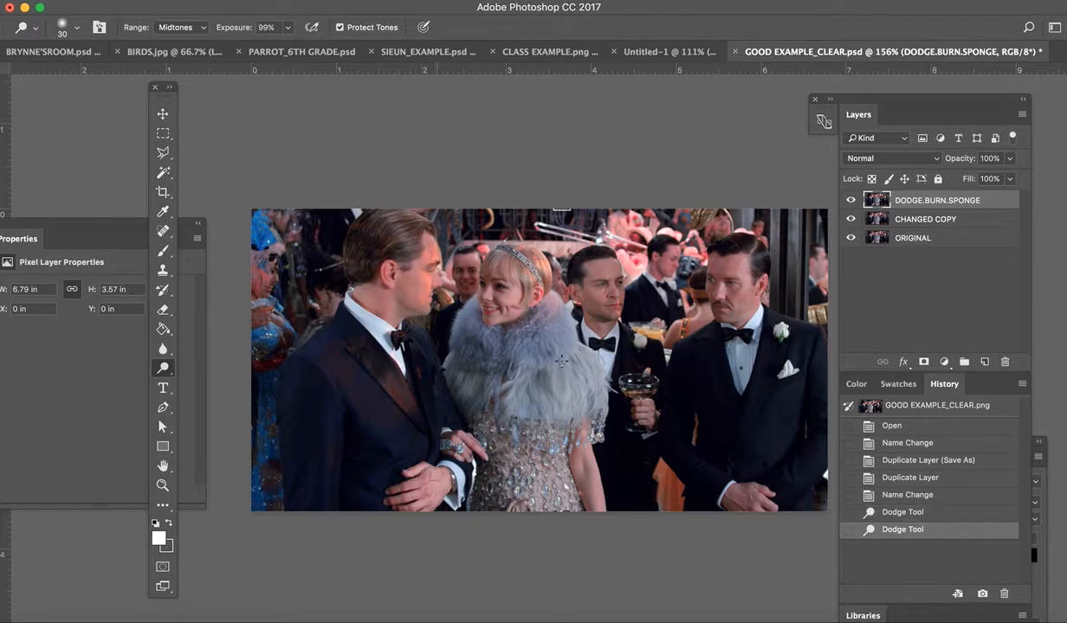
- Toggle the DODGE.BURN.SPONGE layer's visibility to compare the dodged hand with the unedited photo
click(850, 200)
click(850, 201)
click(850, 201)
click(850, 200)
- Burn the midtones of the blue-costumed figure at the photo's edge with two dabs and compare with the layer hidden
click(162, 368)
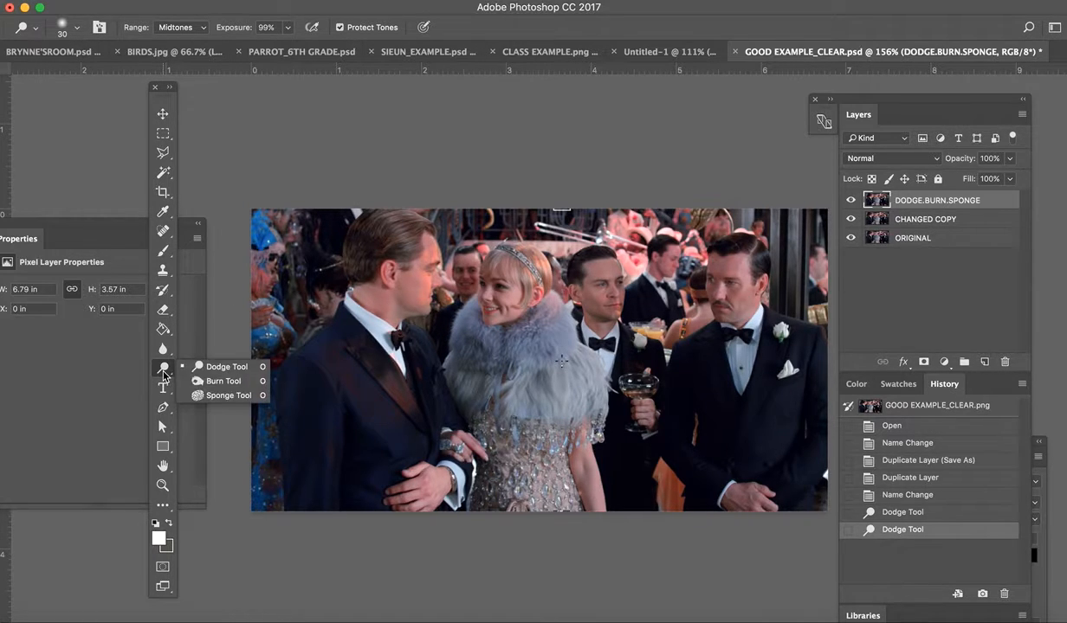
click(211, 386)
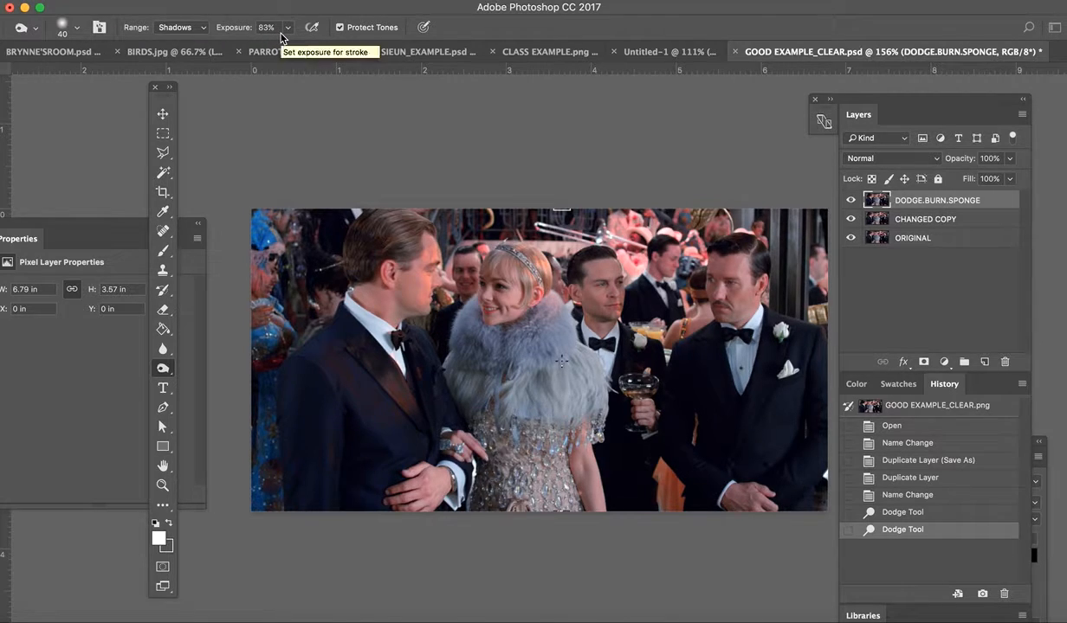
click(203, 30)
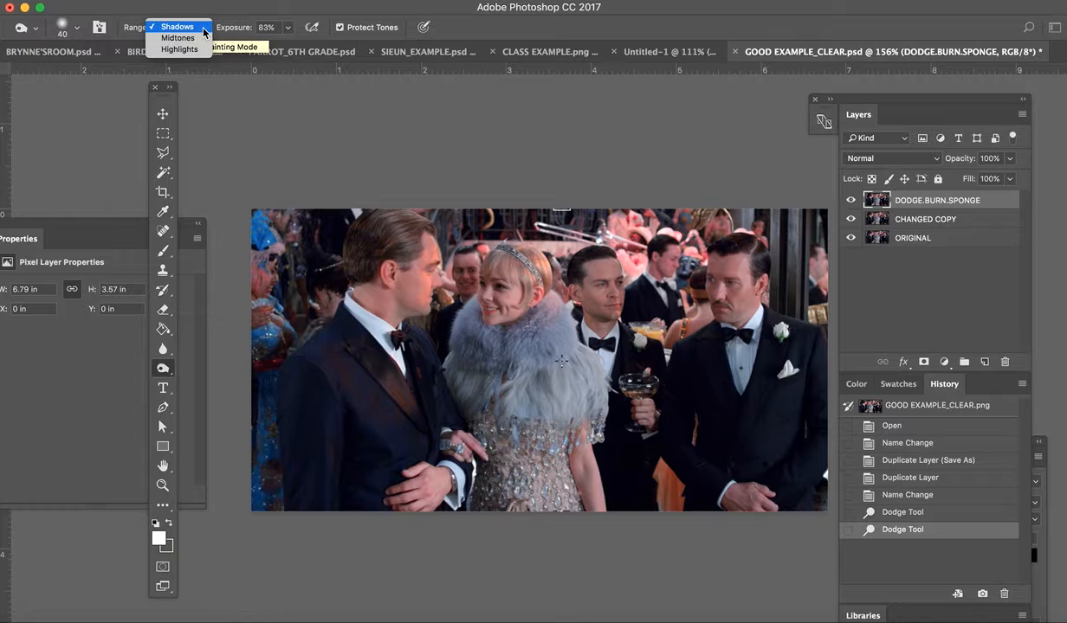
click(177, 38)
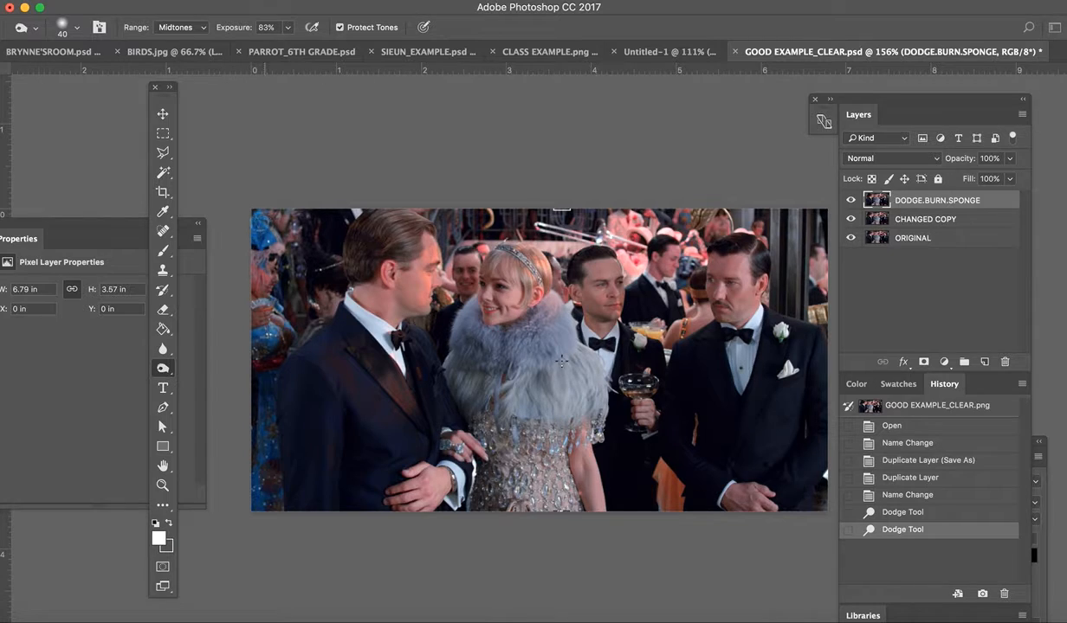
click(256, 229)
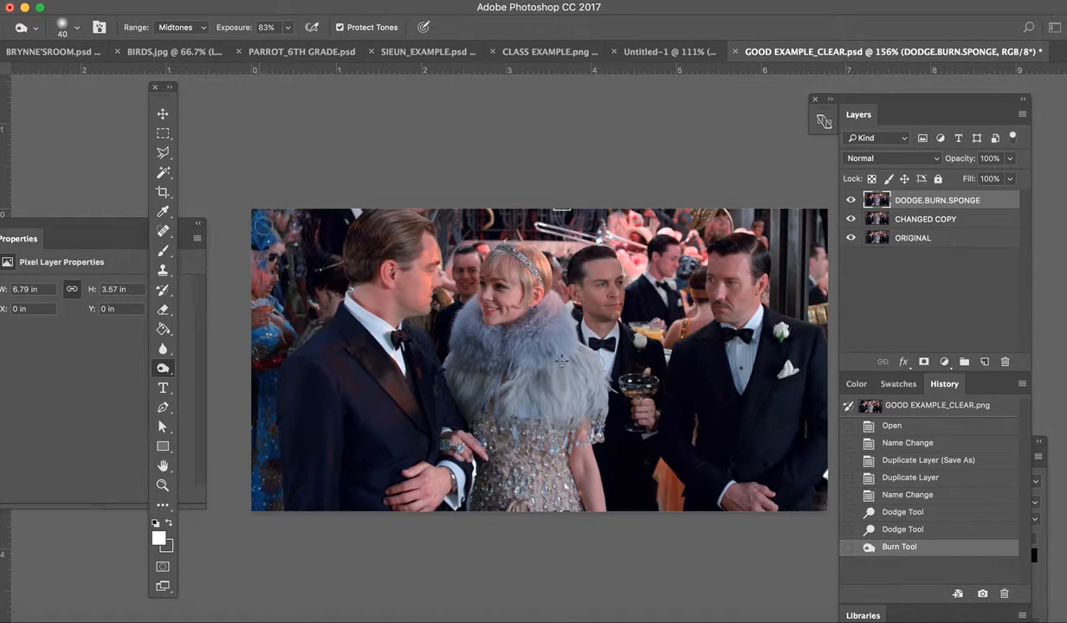
click(256, 239)
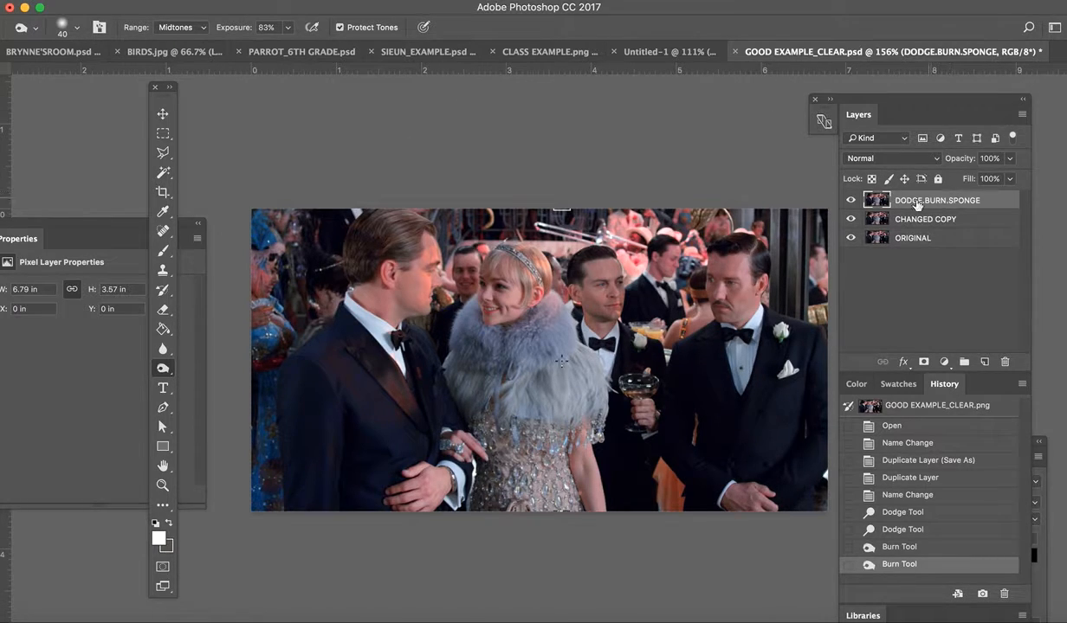
click(851, 201)
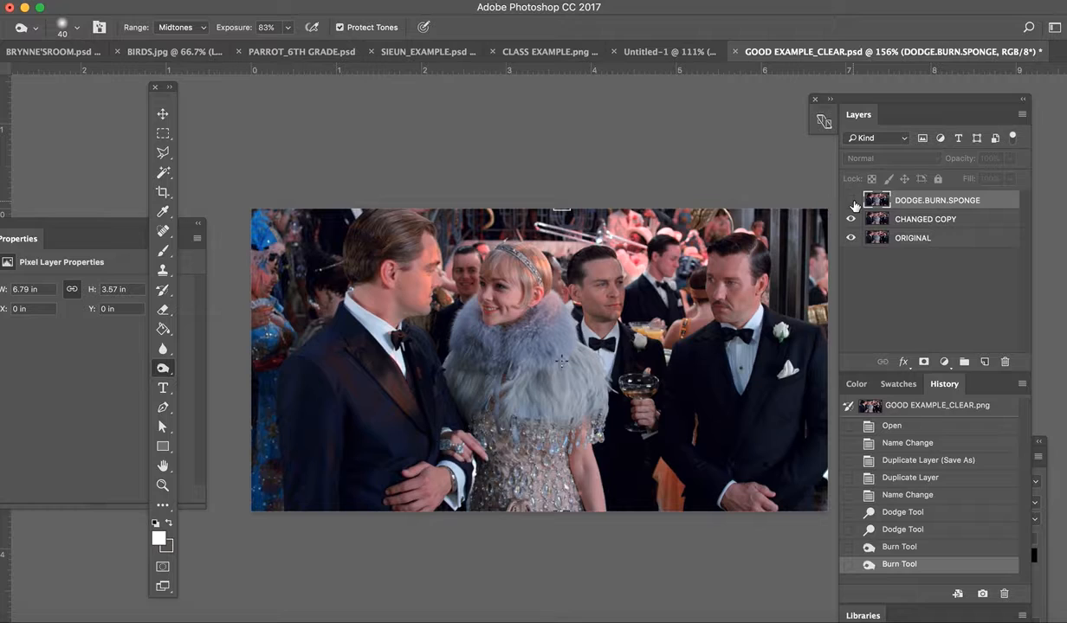
click(852, 201)
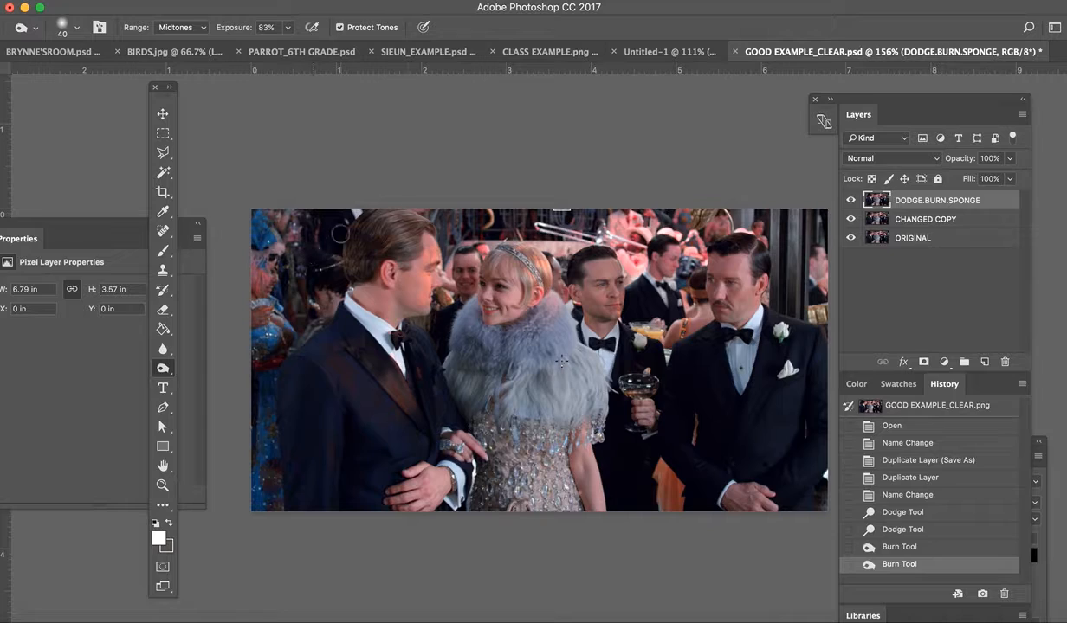
- Switch to the Sponge tool and reduce its brush size to 70
right_click(165, 372)
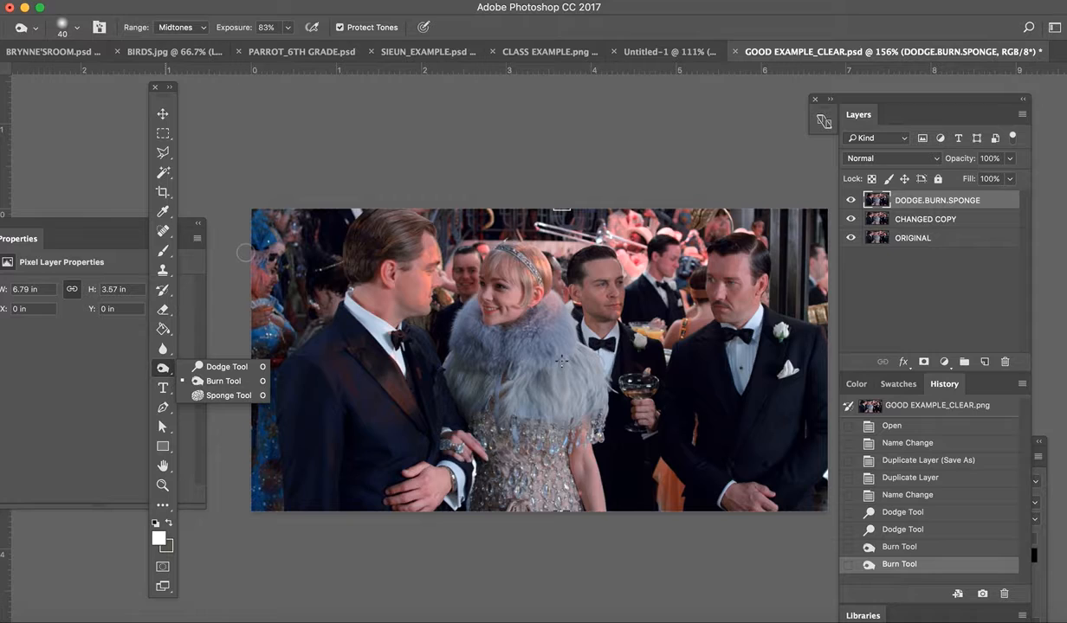
click(216, 396)
key(bracketleft)
key(bracketleft)
key(bracketleft)
key(bracketleft)
key(bracketleft)
key(bracketleft)
key(bracketleft)
key(bracketleft)
key(bracketleft)
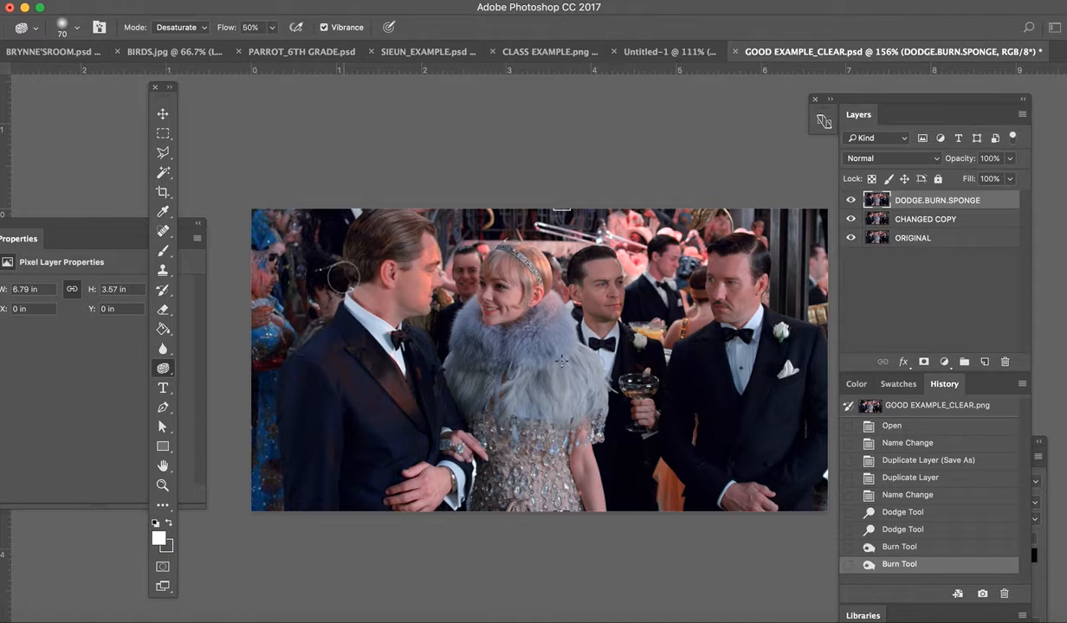
- Set the Sponge tool's mode to Saturate
click(180, 27)
click(186, 39)
drag(377, 264, 417, 292)
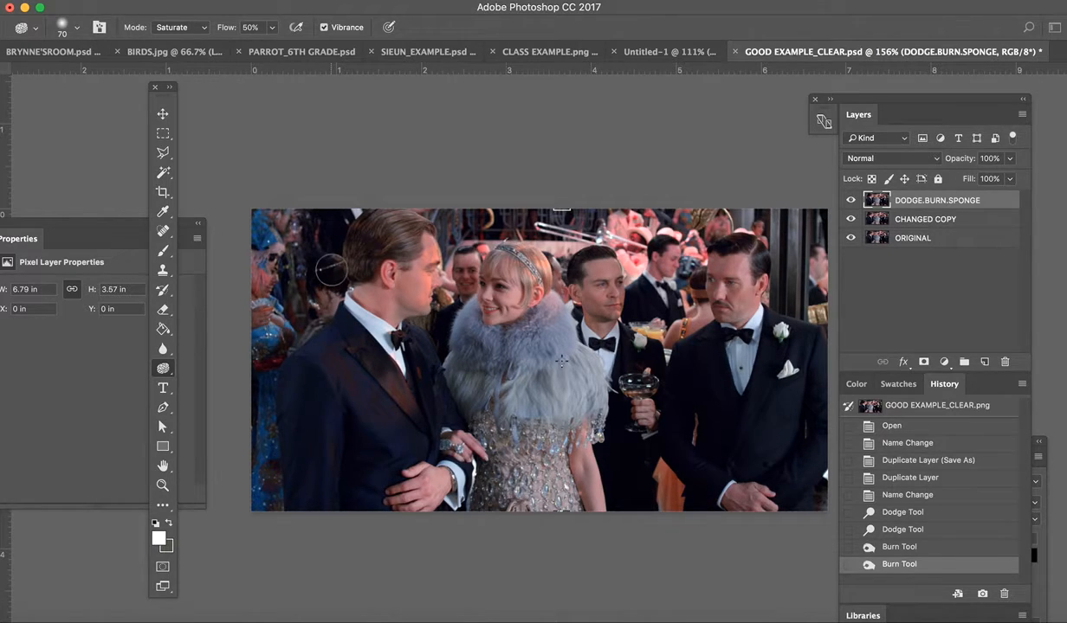
click(186, 29)
click(218, 35)
- Saturate the woman's face and cheek with repeated Sponge strokes
click(561, 362)
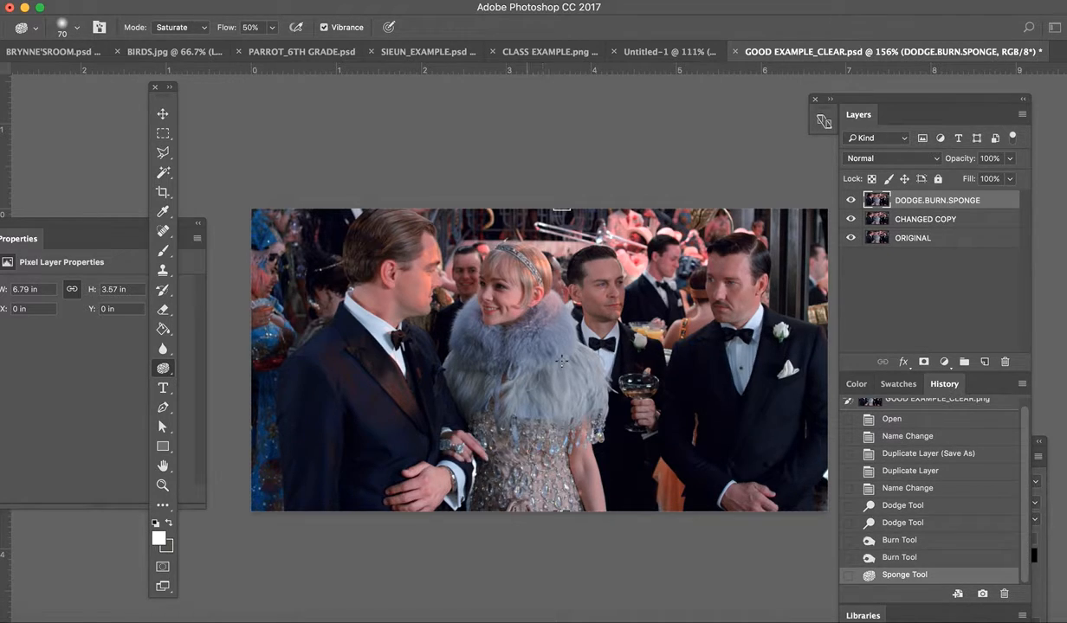
click(561, 362)
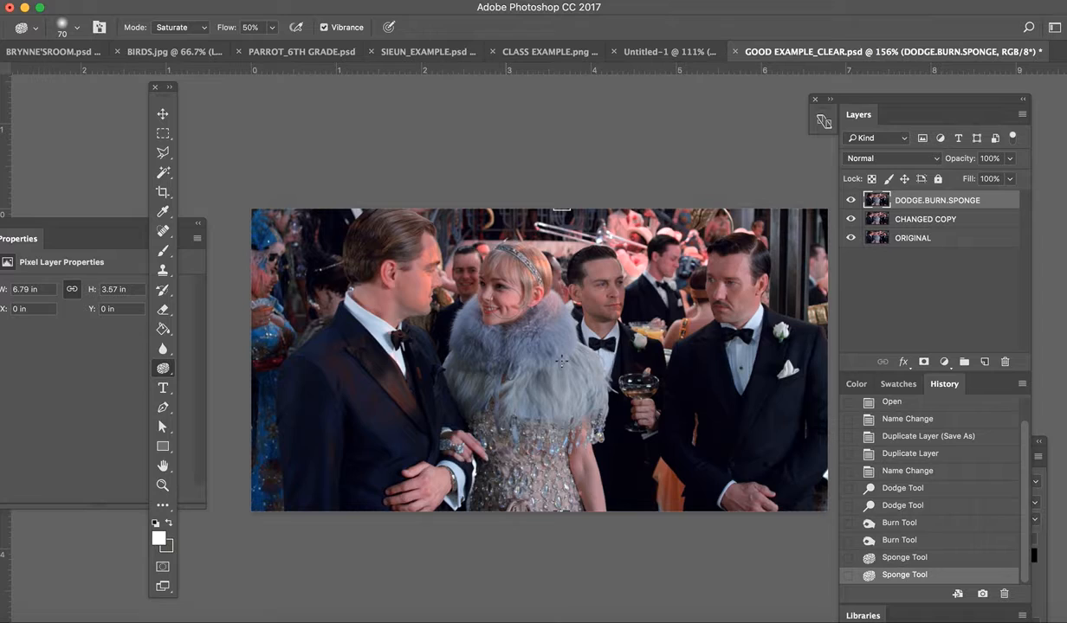
mouse_move(498, 351)
mouse_down()
mouse_move(446, 286)
mouse_move(459, 277)
mouse_move(482, 295)
mouse_up()
click(561, 362)
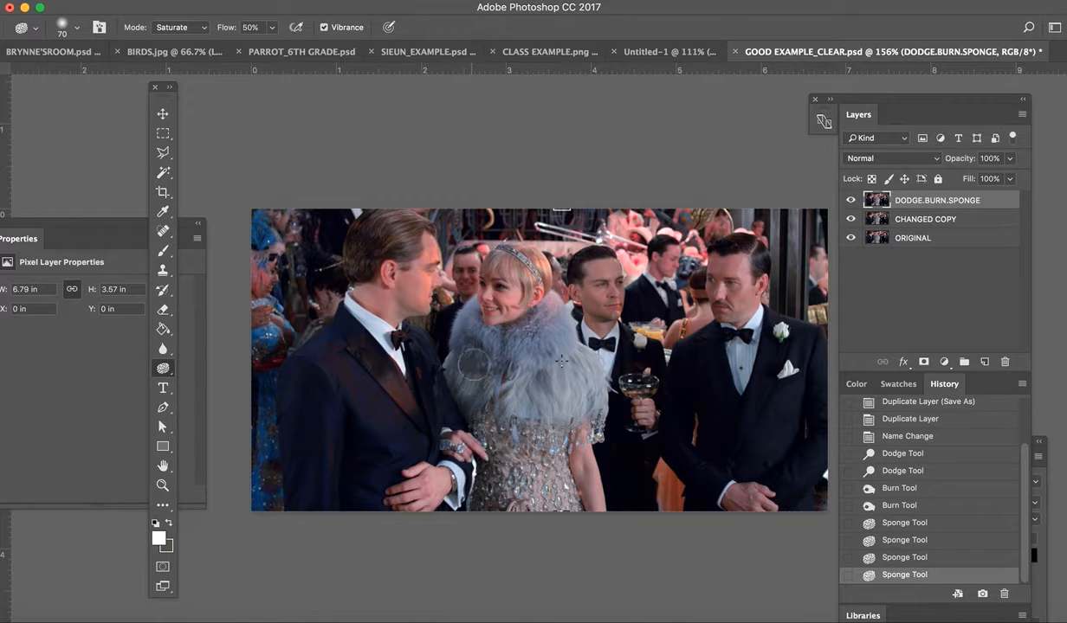
click(511, 305)
click(511, 304)
click(507, 301)
click(502, 299)
click(498, 290)
click(496, 282)
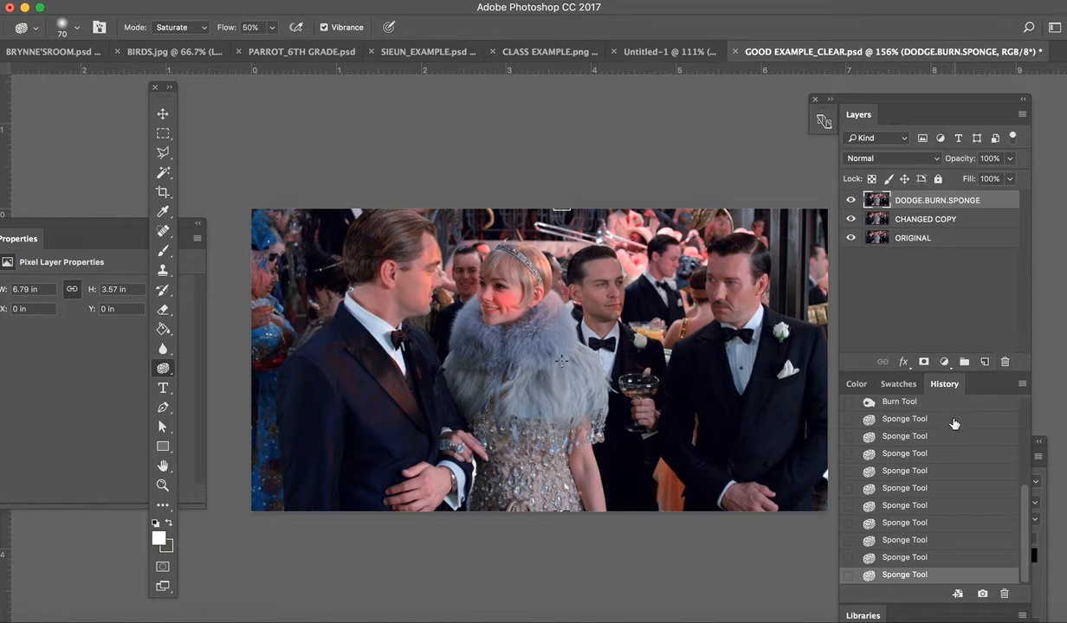
- Step back through the Sponge history states to the seventh stroke and compare the photo with the edited layer hidden
click(935, 522)
click(937, 488)
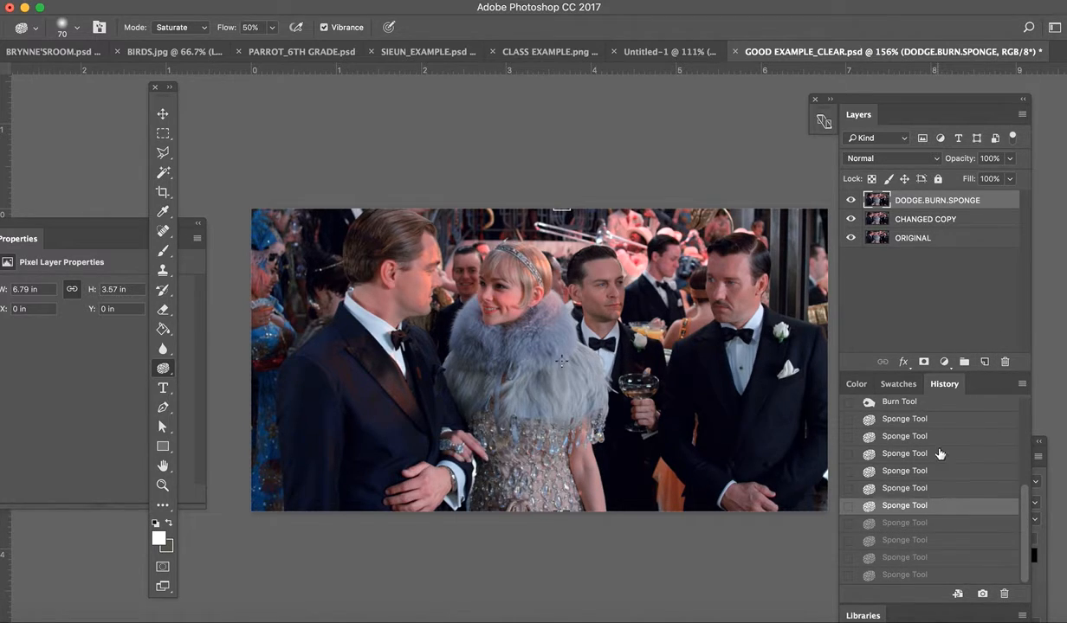
click(937, 471)
click(935, 506)
click(926, 523)
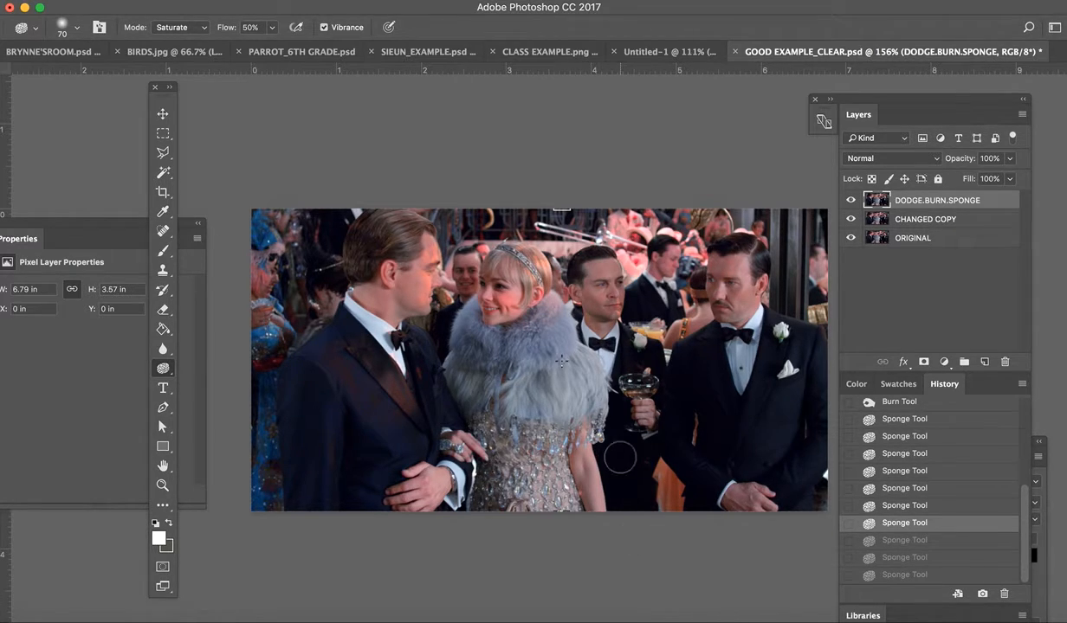
click(851, 201)
click(850, 200)
click(850, 201)
click(850, 201)
- Revert the photo to the fifth Sponge stroke in the history and compare it with the edited layer hidden
click(938, 488)
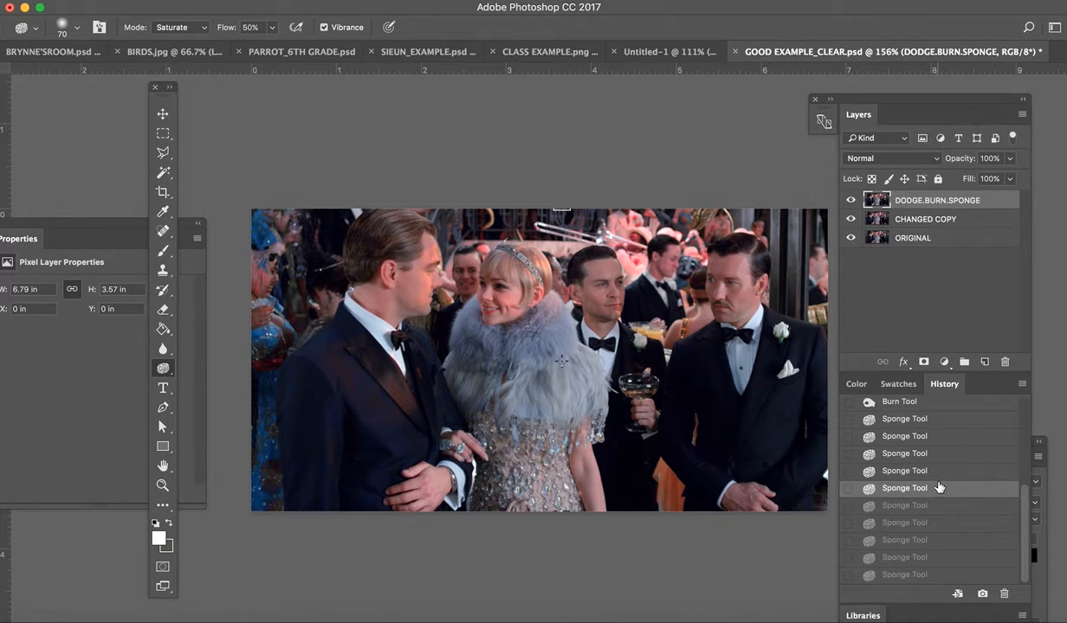
click(852, 200)
click(852, 200)
click(852, 200)
click(852, 200)
- Saturate the blue-costumed figure at the photo's edge with the Sponge tool and compare with the layer hidden
mouse_move(270, 334)
mouse_down()
mouse_move(248, 336)
mouse_move(258, 324)
mouse_move(230, 359)
mouse_move(239, 347)
mouse_move(231, 345)
mouse_up()
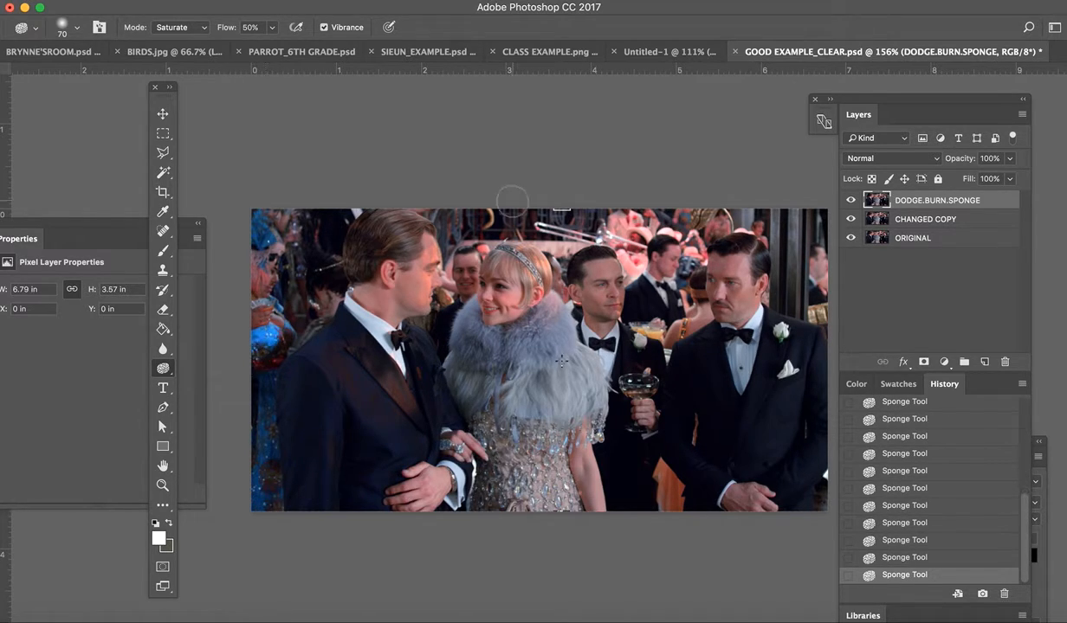
click(852, 201)
click(851, 201)
click(851, 201)
click(851, 201)
- Set the Sponge tool to Desaturate mode with a brush size of 20
click(187, 25)
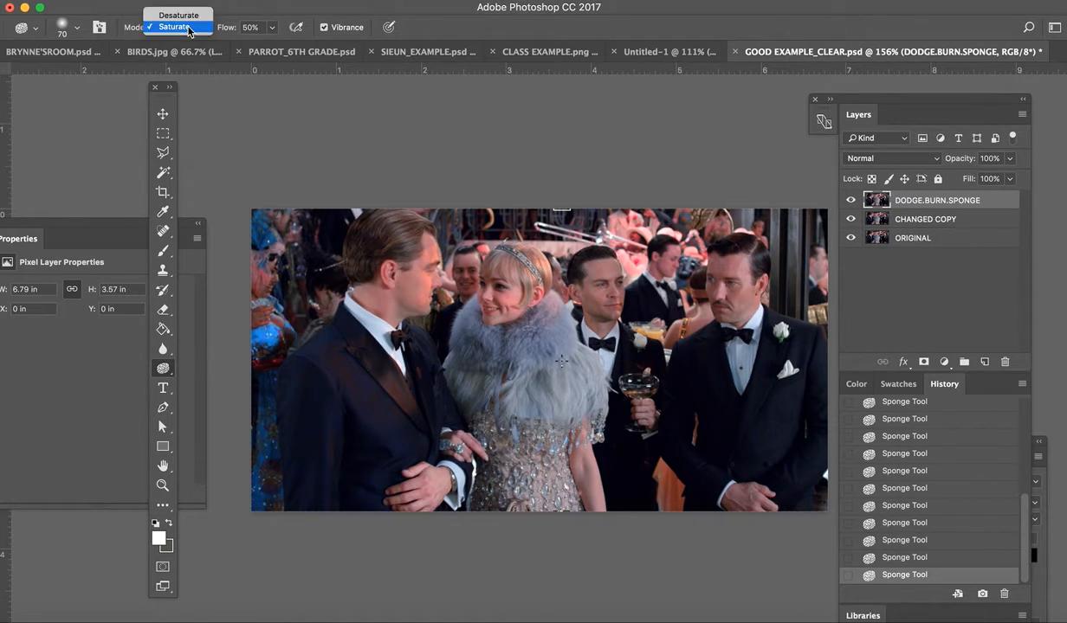
click(178, 32)
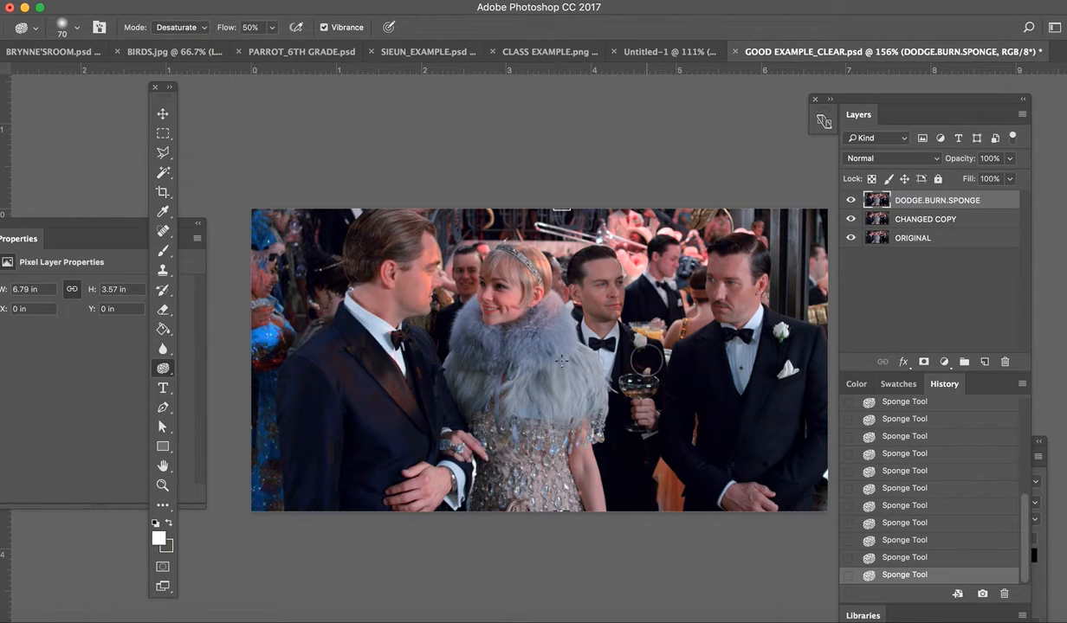
key(bracketleft)
key(bracketleft)
key(bracketleft)
key(bracketleft)
key(bracketleft)
- Inspect the retouched photo up close and as a whole, comparing it with the DODGE.BURN.SPONGE layer hidden
scroll(561, 361, up, 5)
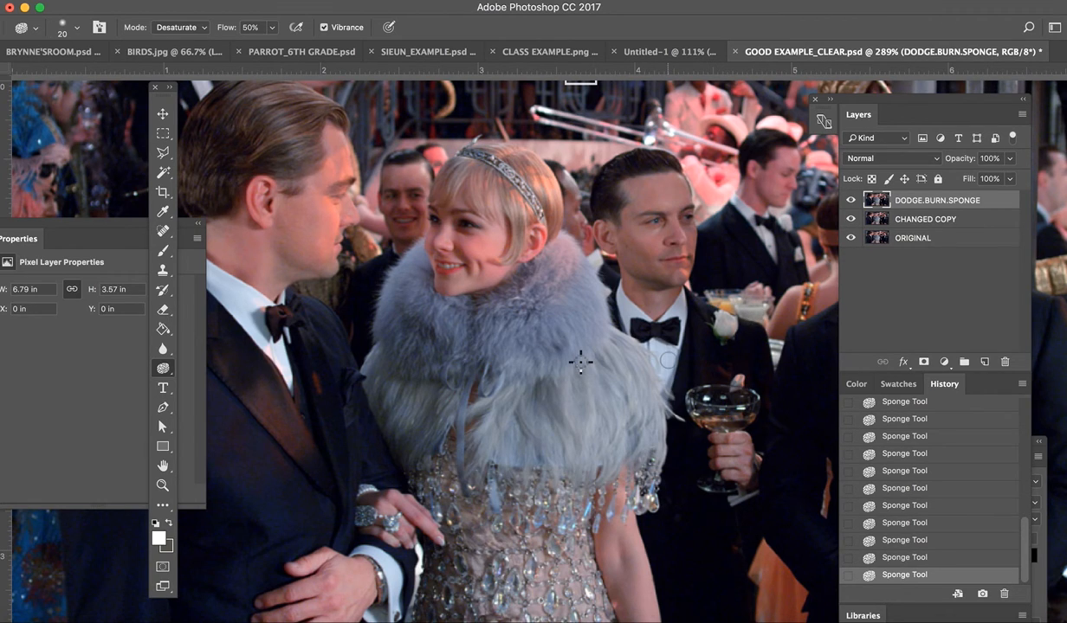
scroll(580, 362, down, 2)
scroll(567, 362, down, 4)
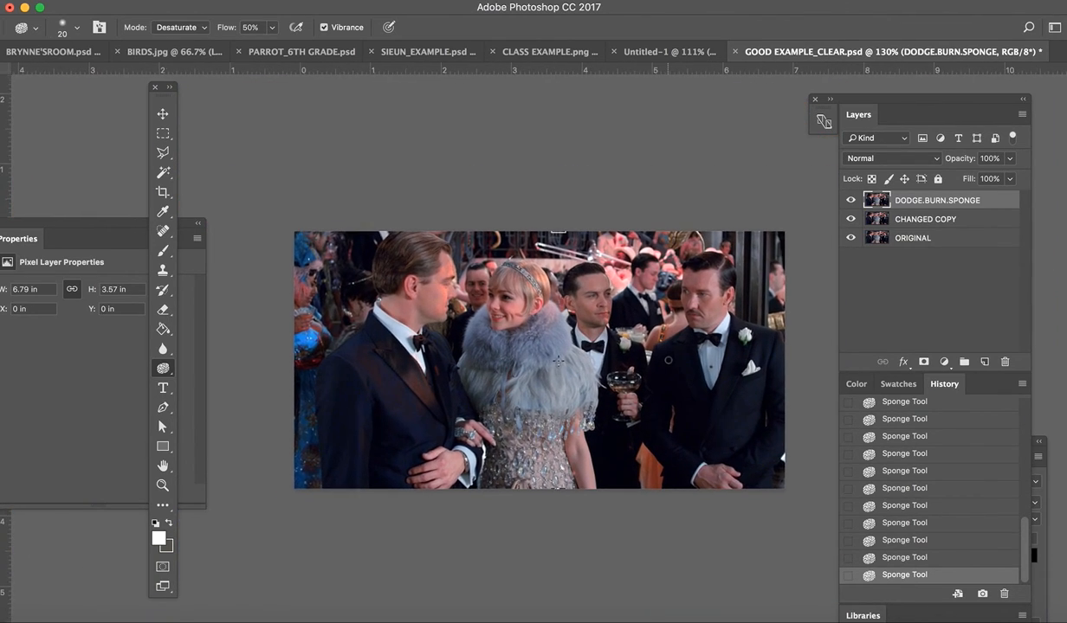
scroll(559, 362, up, 1)
click(851, 200)
click(851, 201)
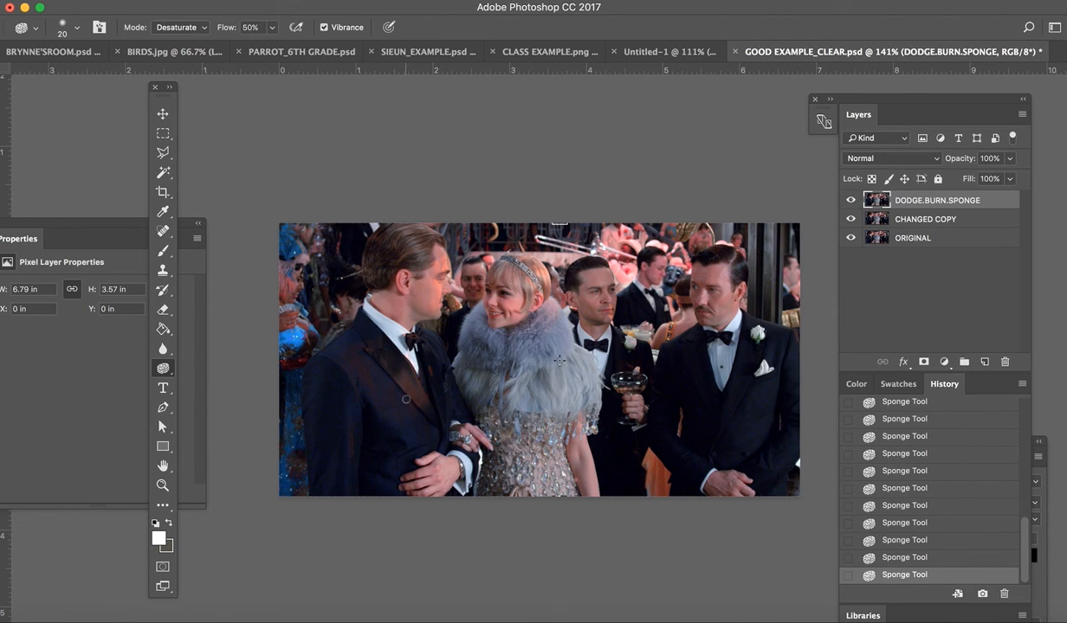